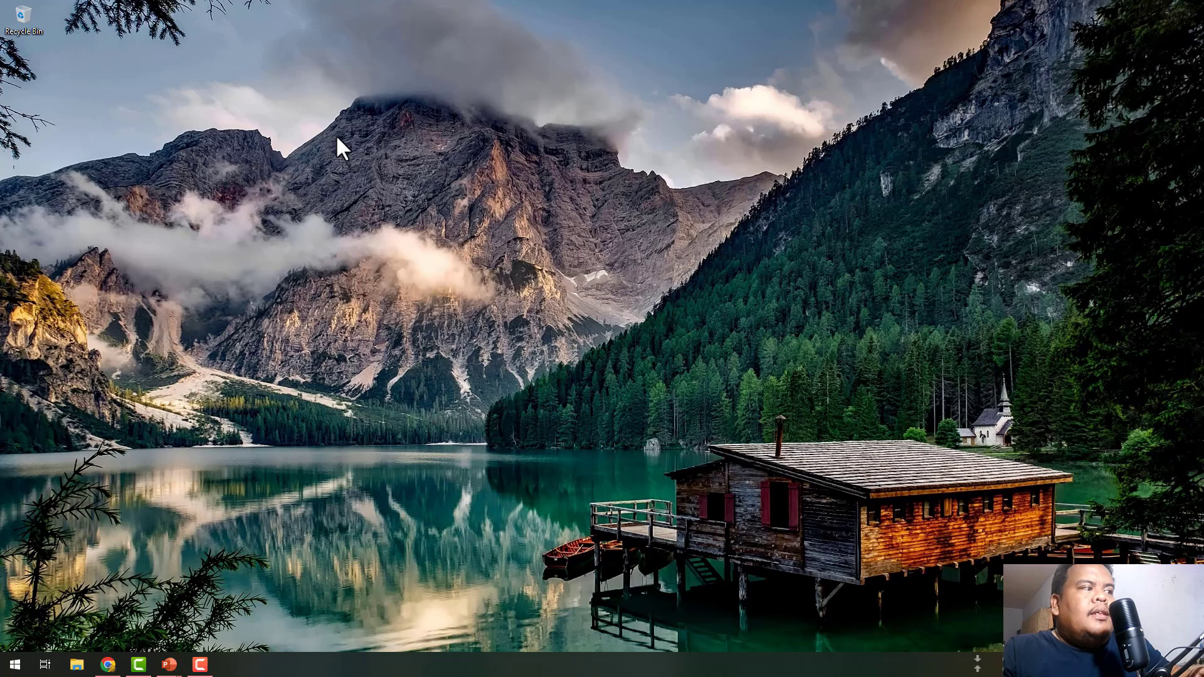
- Bring up the Chrome window showing Google Drive's My Drive from the taskbar
{"action": "left_click", "coordinate": [108, 664]}
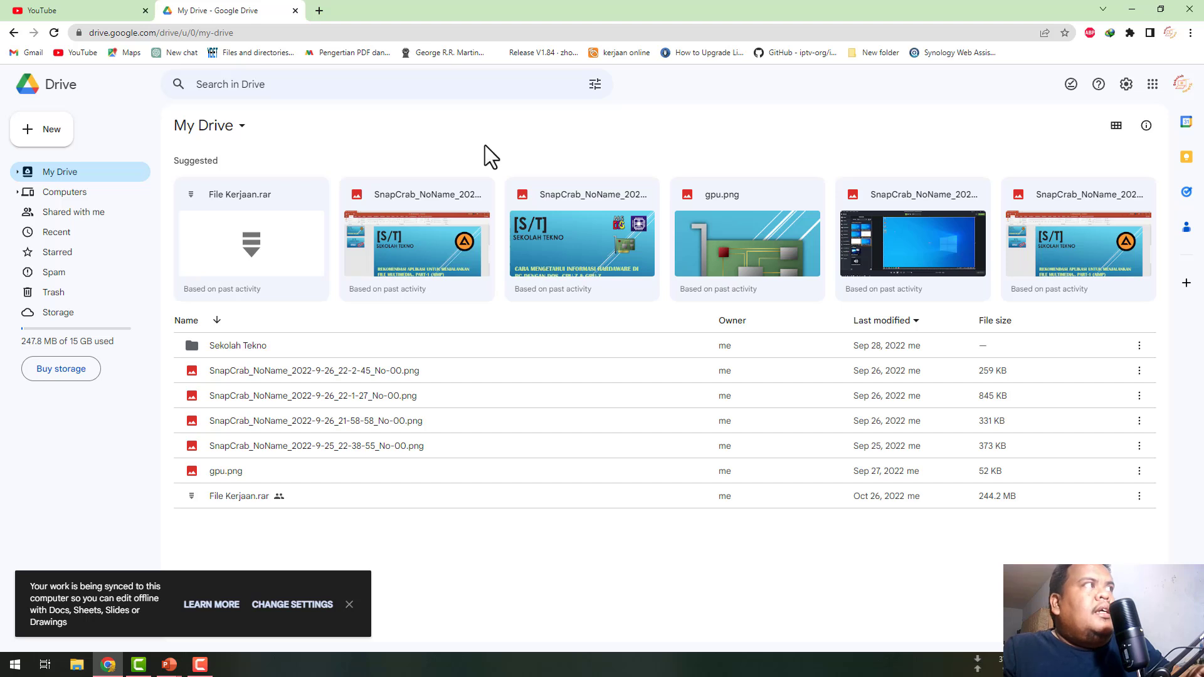
- Dismiss Google Drive's offline sync notice and minimise the browser to reveal the desktop
{"action": "left_click", "coordinate": [349, 604]}
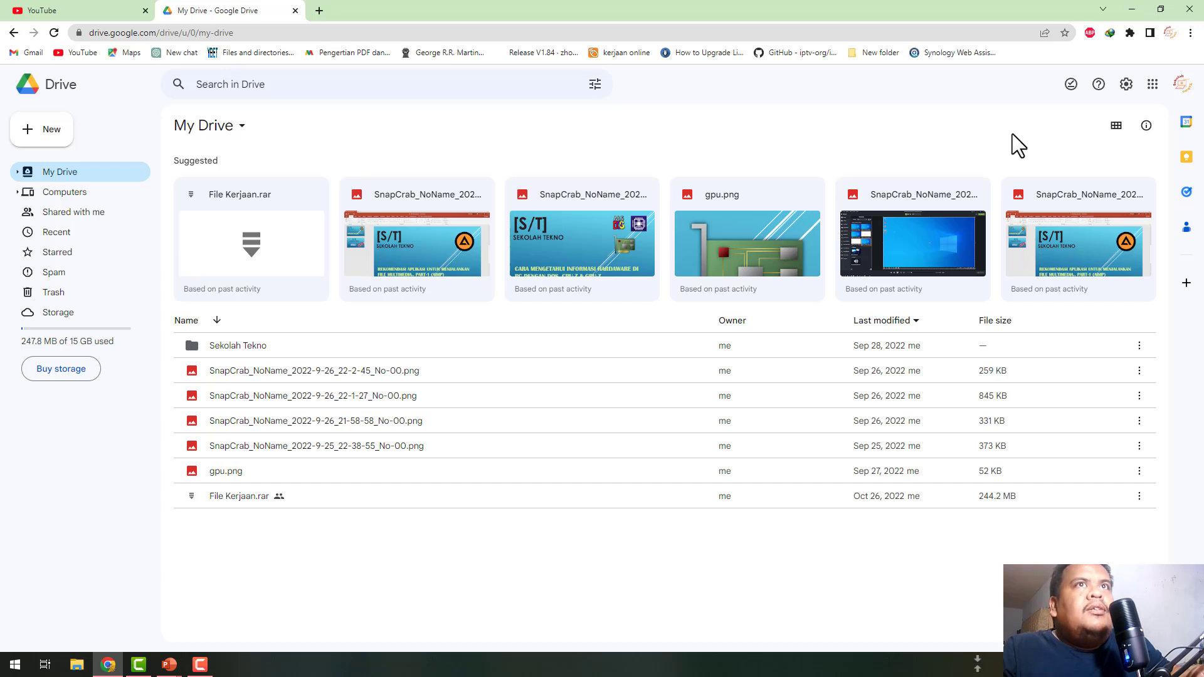
{"action": "left_click", "coordinate": [1141, 5]}
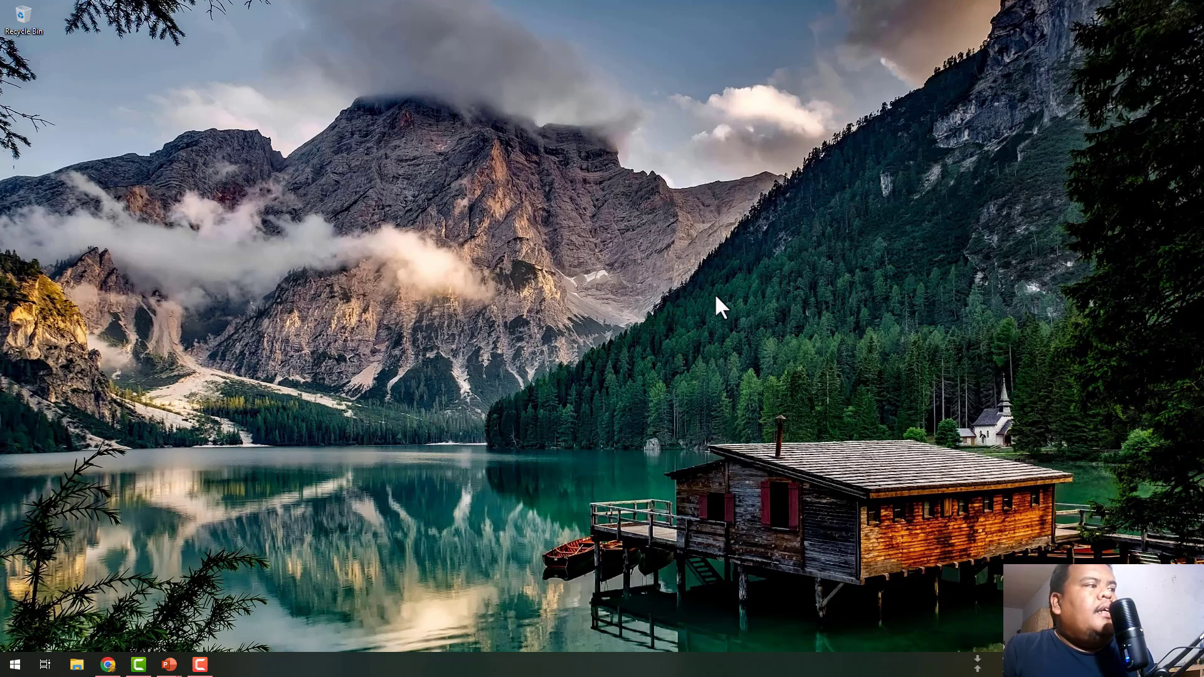
- Restore the Google Drive browser window and open a new tab on the Google start page
{"action": "left_click", "coordinate": [108, 665]}
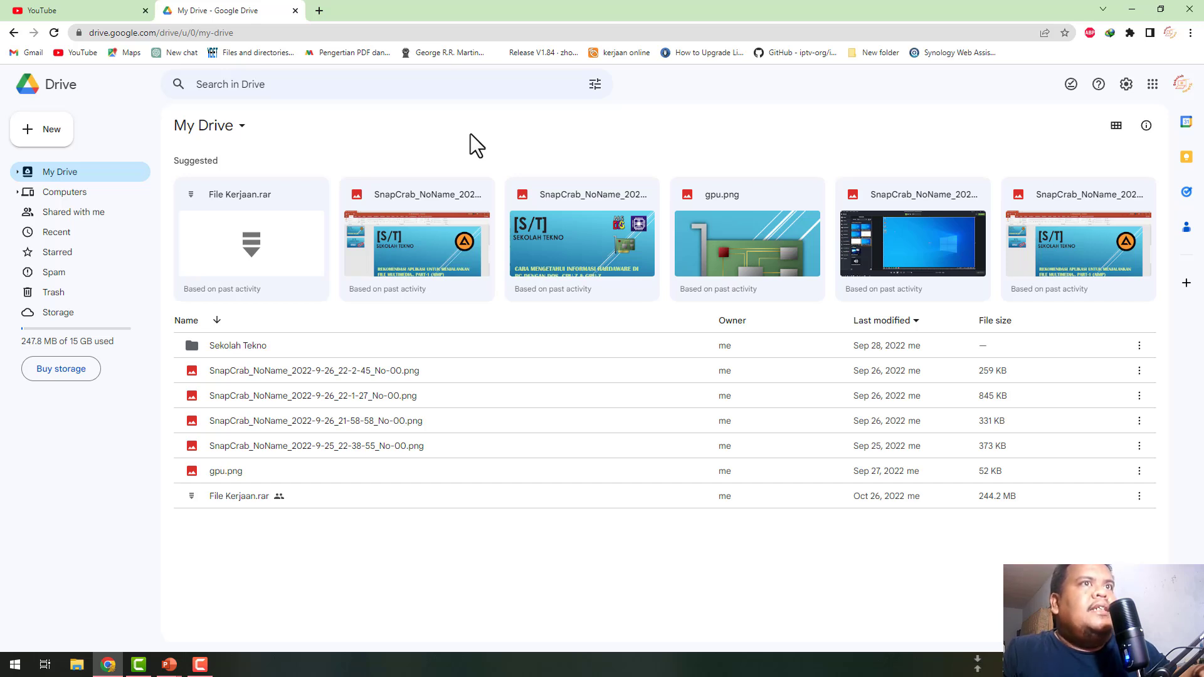
{"action": "left_click", "coordinate": [319, 11]}
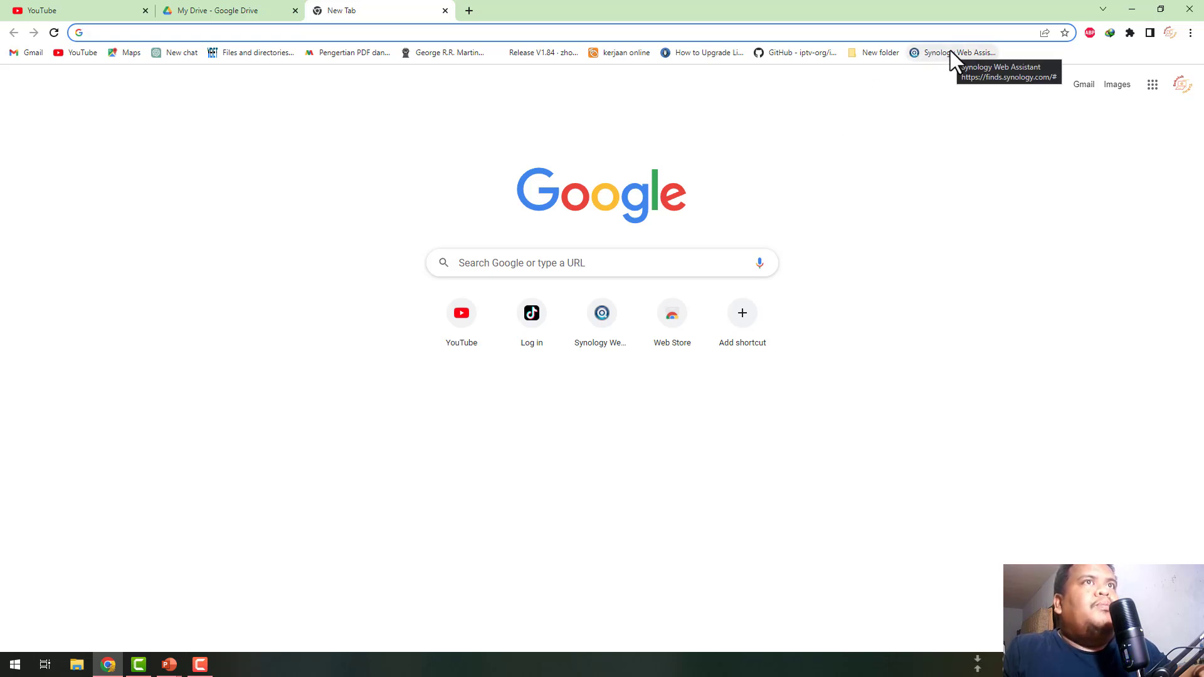
- Open Synology Web Assistant, connect to the found NAS, and proceed past the certificate warning
{"action": "left_click", "coordinate": [951, 53]}
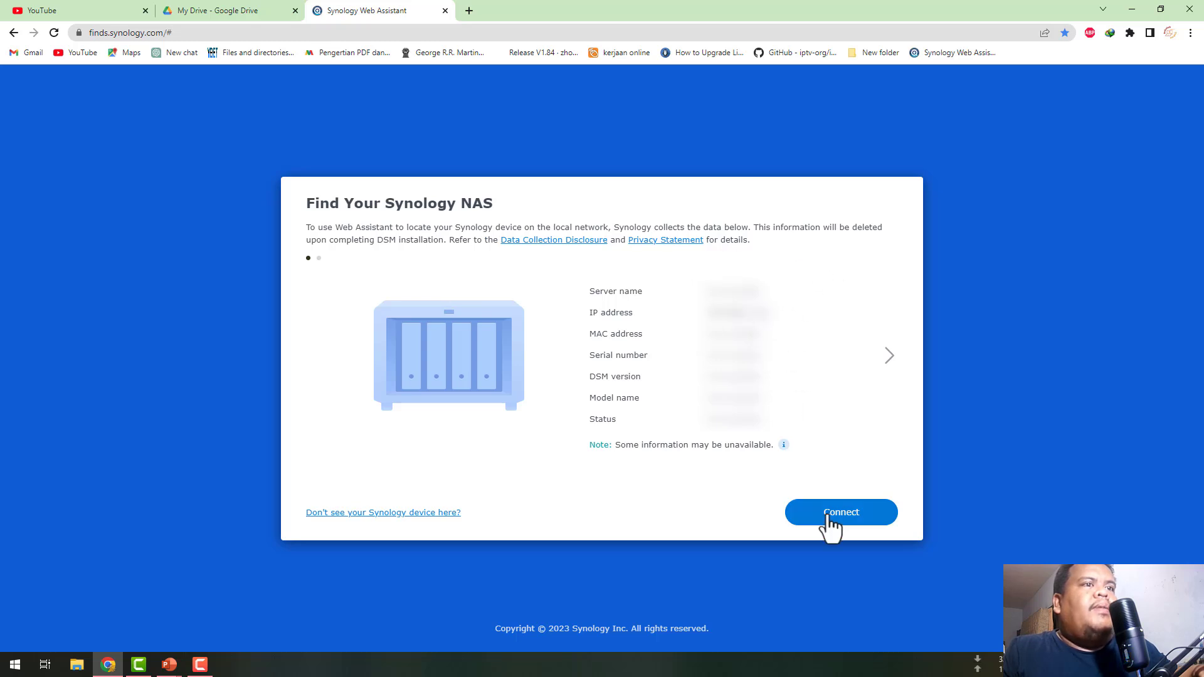
{"action": "left_click", "coordinate": [834, 523]}
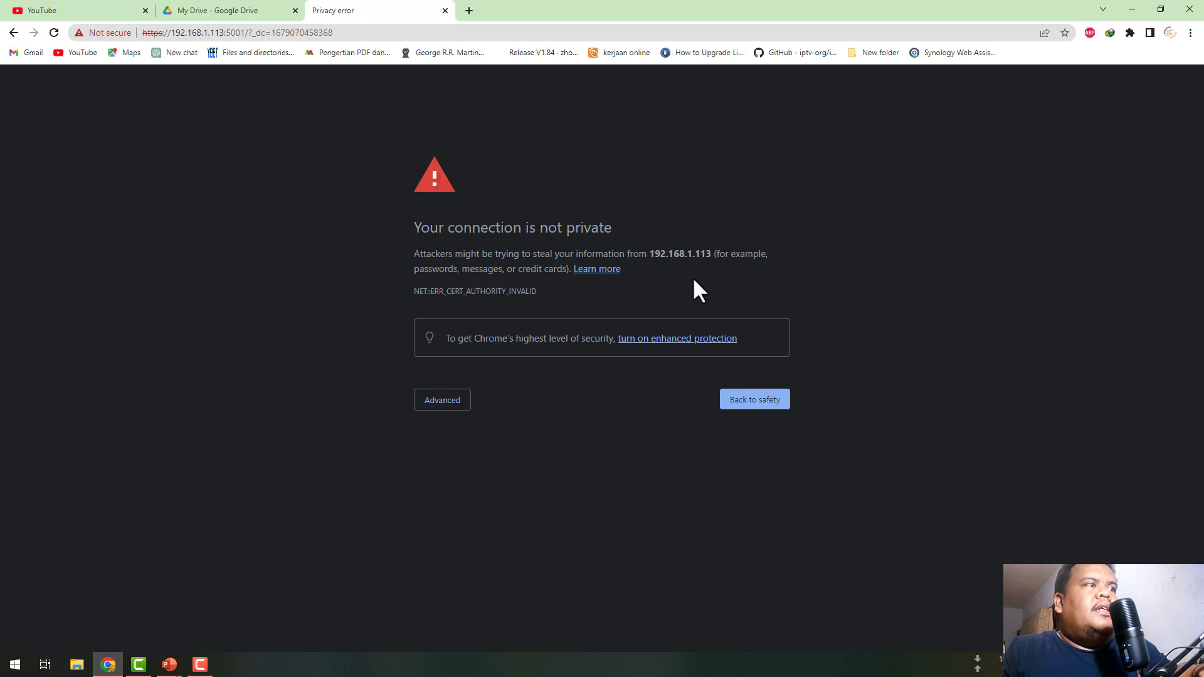
{"action": "left_click", "coordinate": [441, 404]}
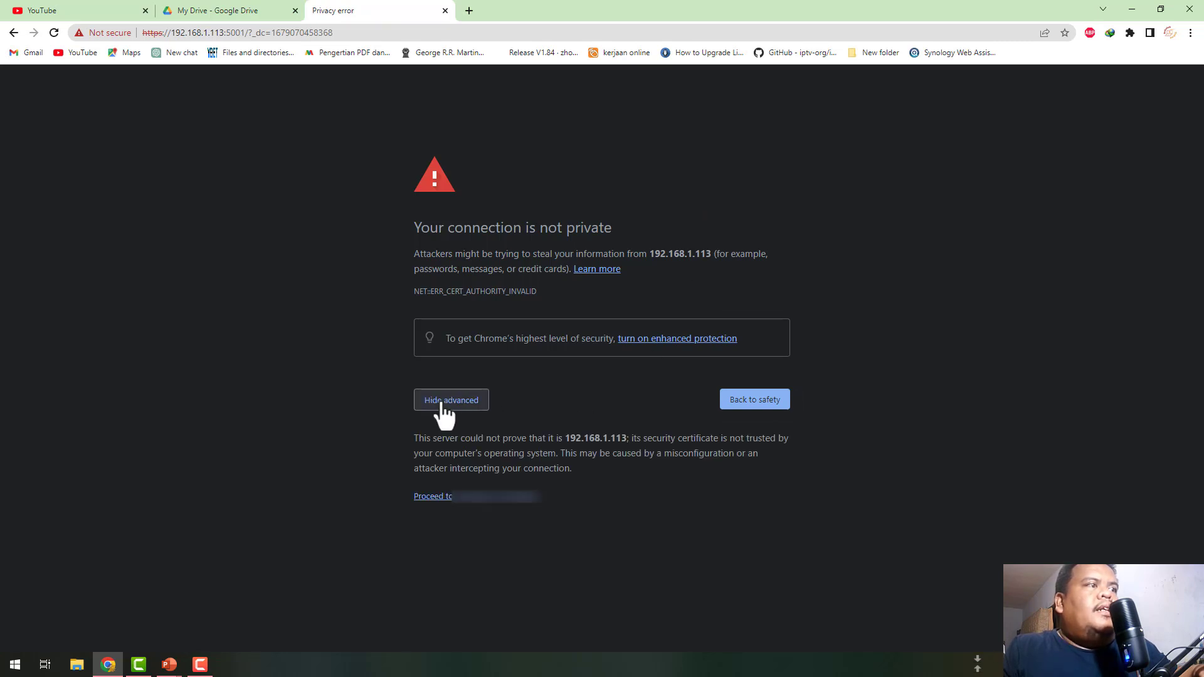
{"action": "left_click", "coordinate": [487, 501]}
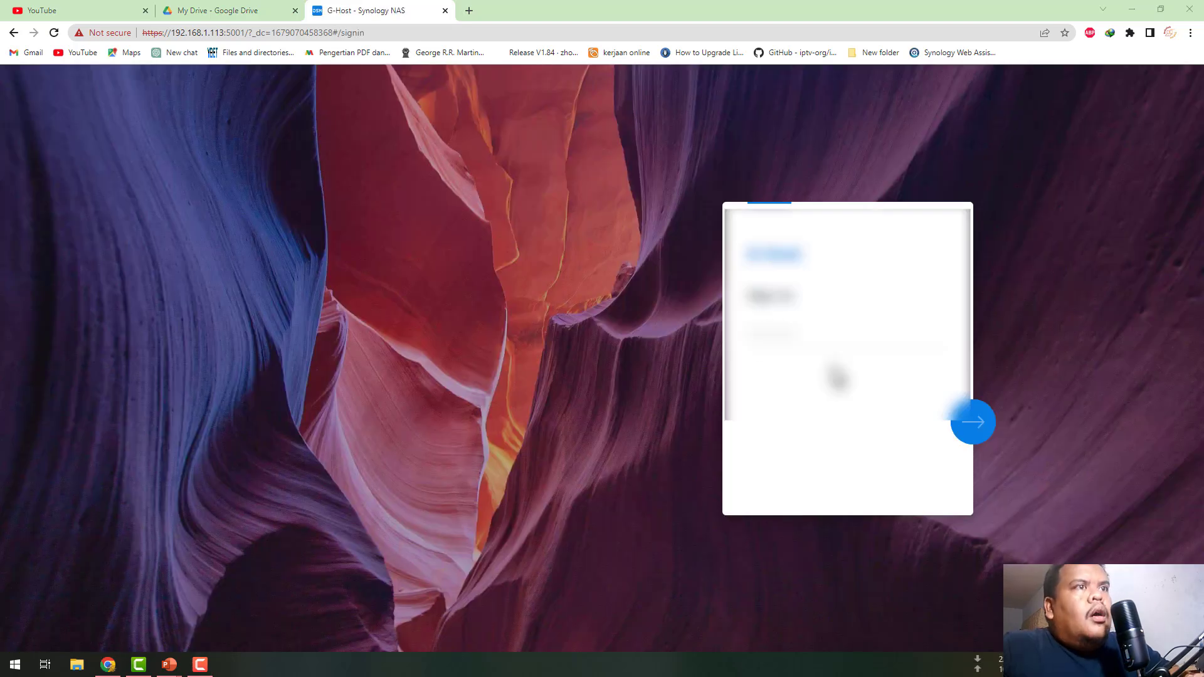
- Enter the account username and password to sign into the NAS's DSM desktop
{"action": "left_click", "coordinate": [766, 336]}
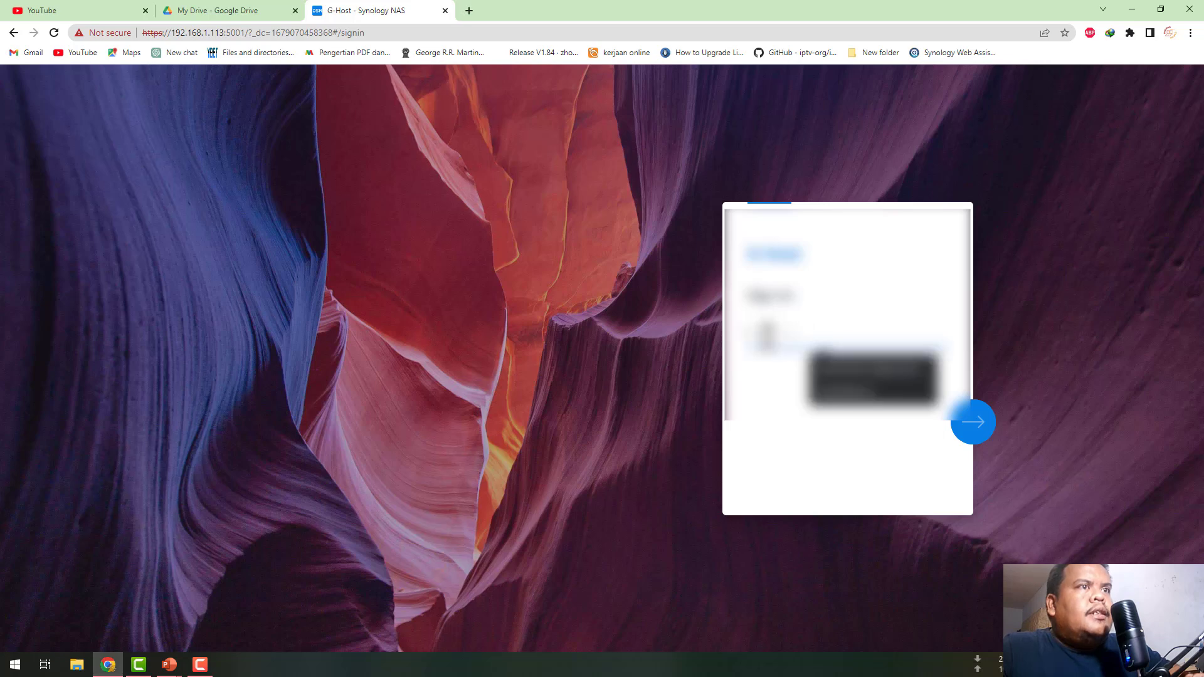
{"action": "type", "text": "ad"}
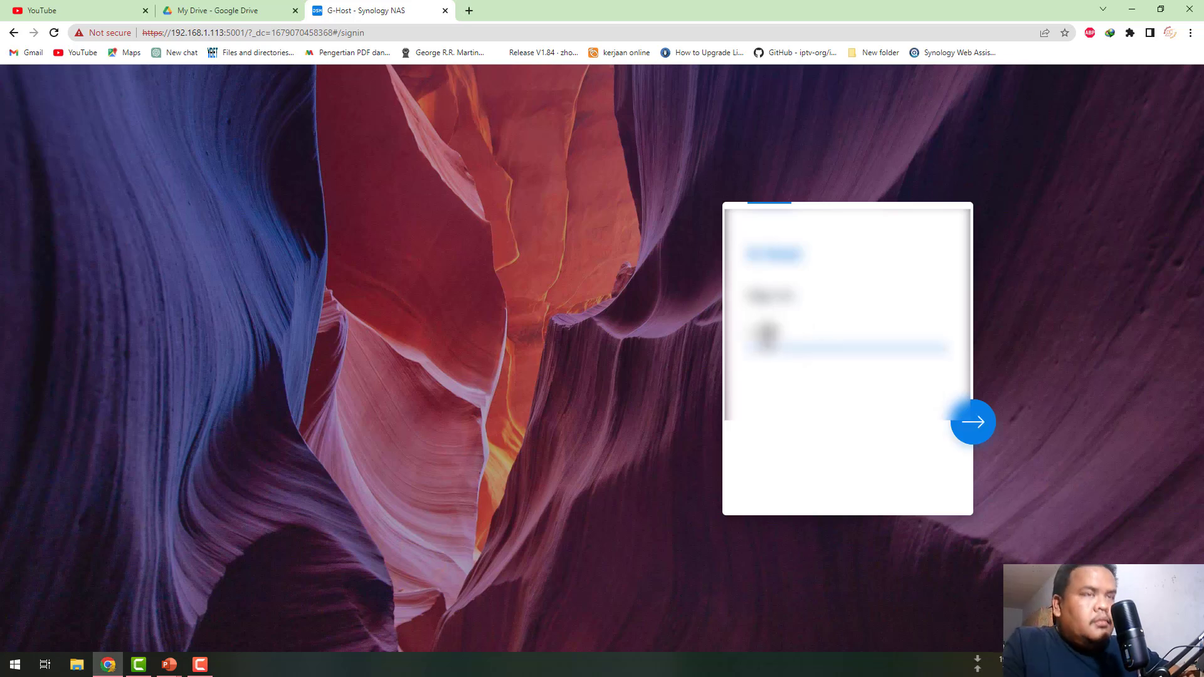
{"action": "key", "text": "Return"}
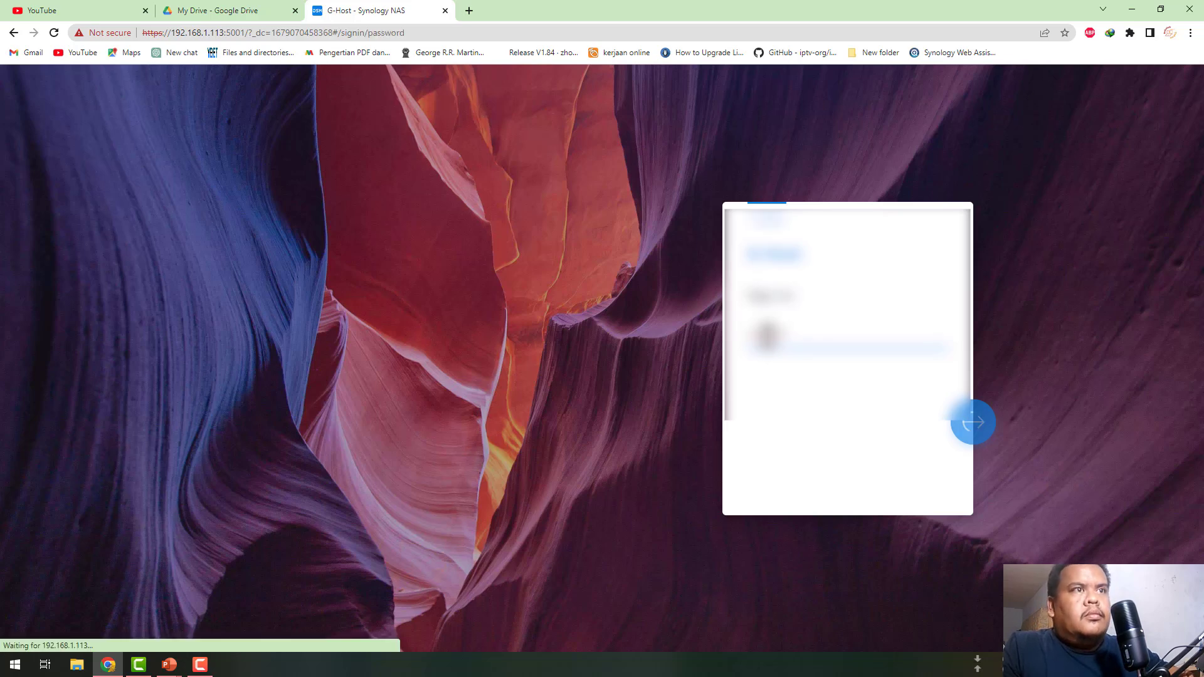
{"action": "key", "text": "Return"}
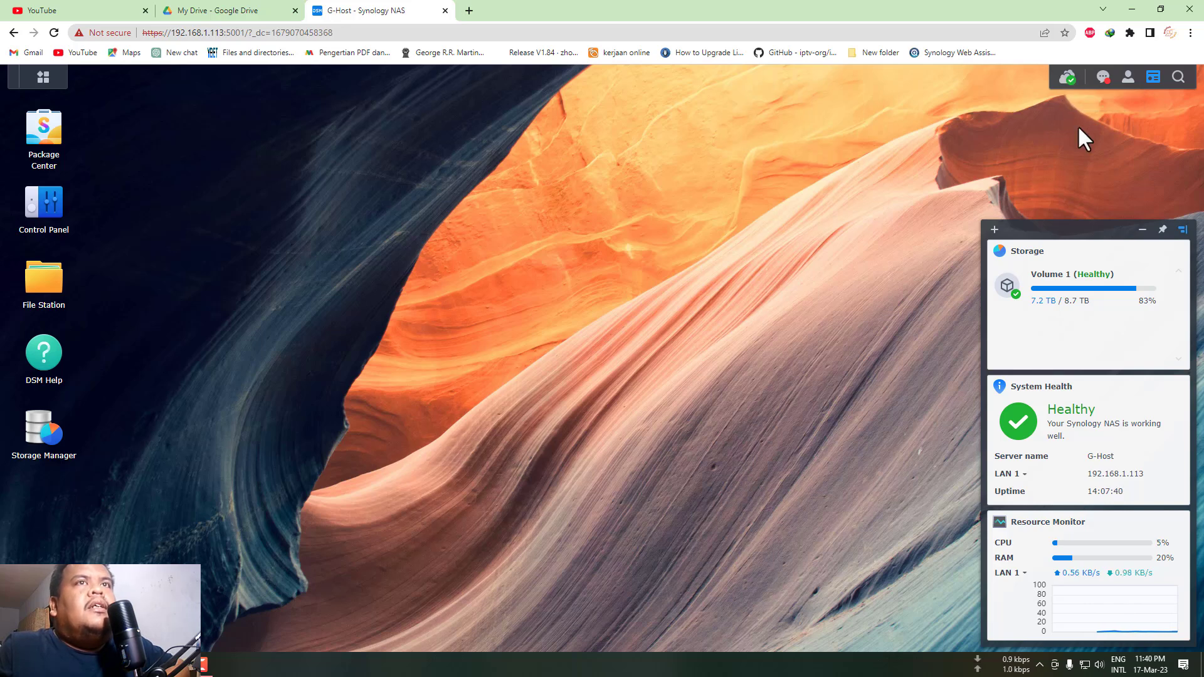
- Look through the notifications list and account menu, hiding and re-showing the health widgets
{"action": "left_click", "coordinate": [1102, 78]}
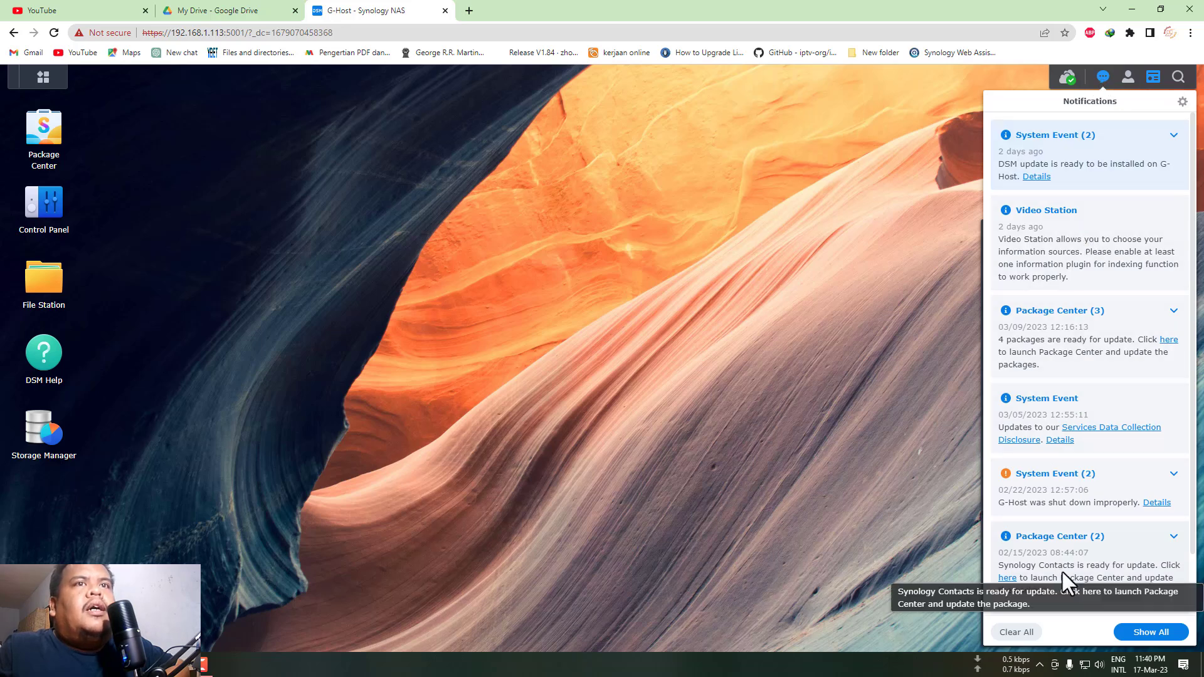
{"action": "scroll", "coordinate": [1073, 405], "scroll_direction": "down", "scroll_amount": 2}
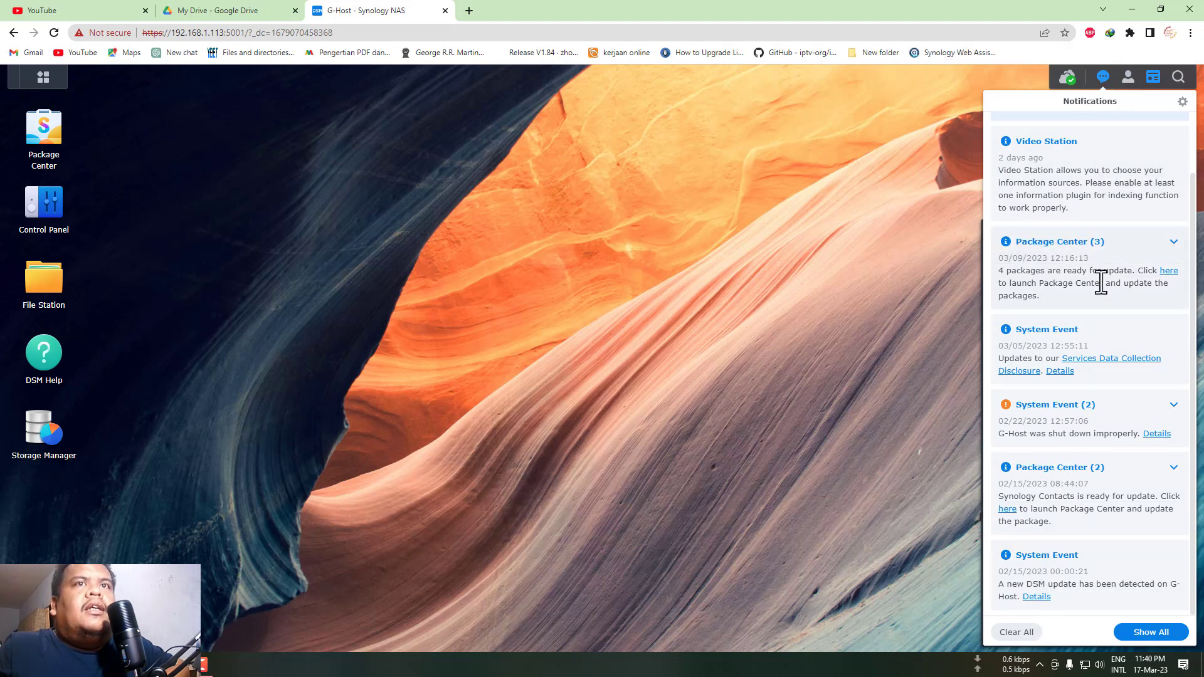
{"action": "scroll", "coordinate": [1099, 279], "scroll_direction": "up", "scroll_amount": 2}
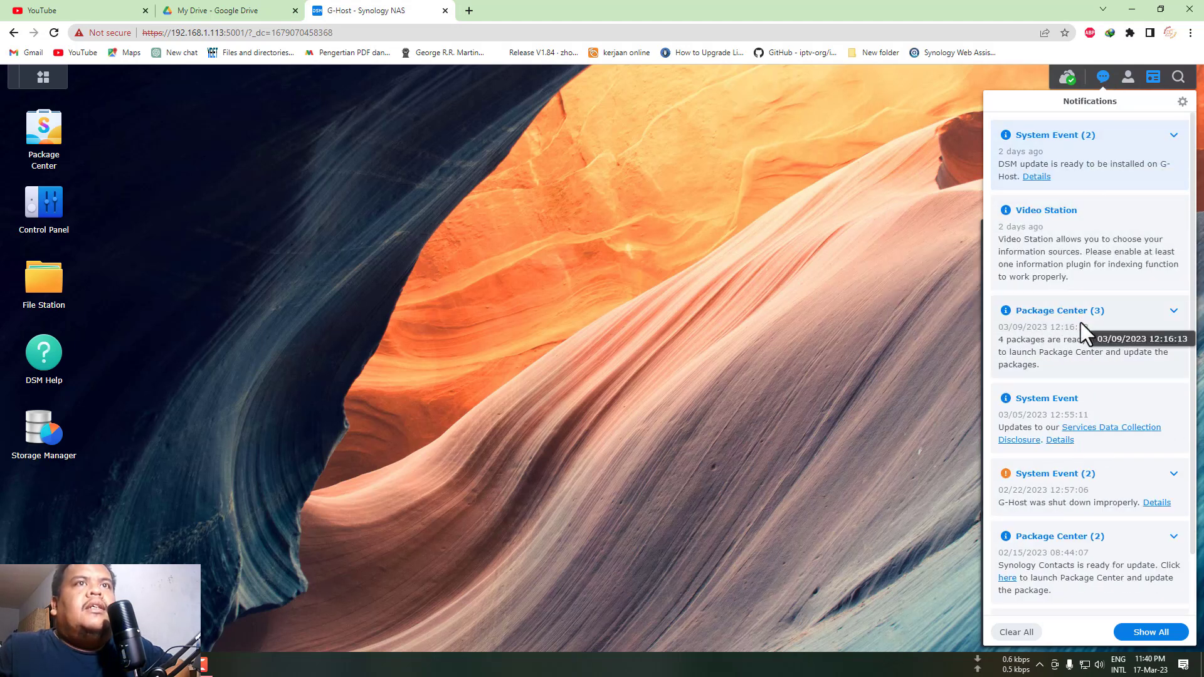
{"action": "left_click", "coordinate": [1102, 78]}
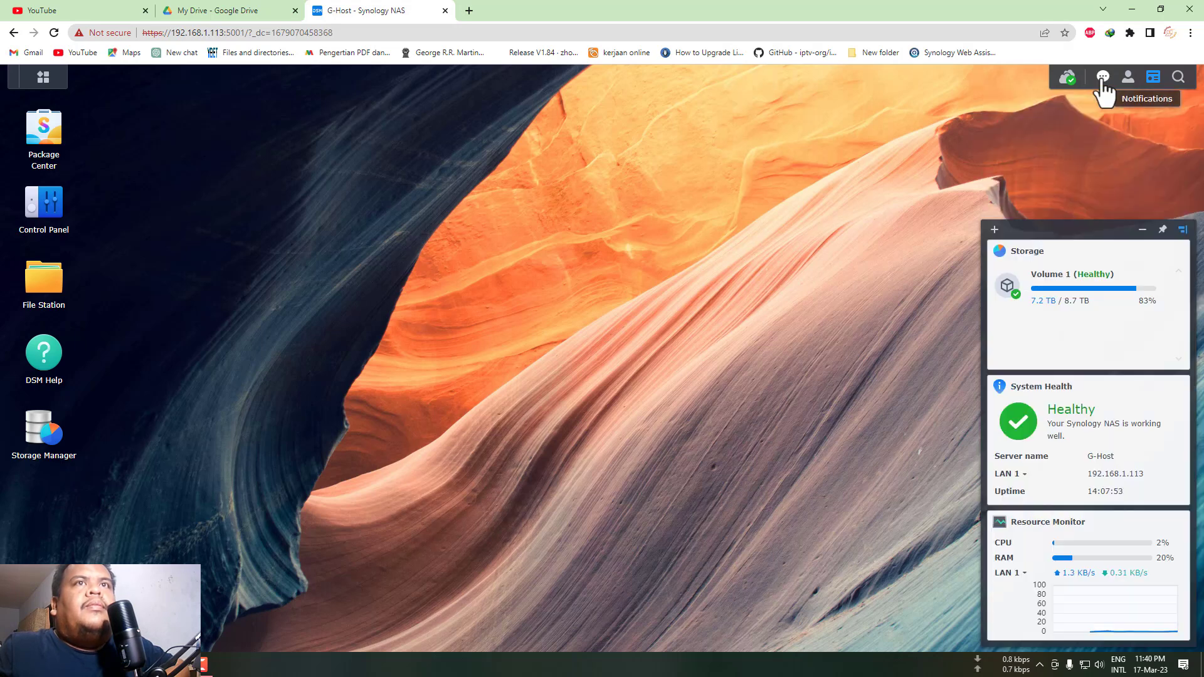
{"action": "left_click", "coordinate": [1131, 87]}
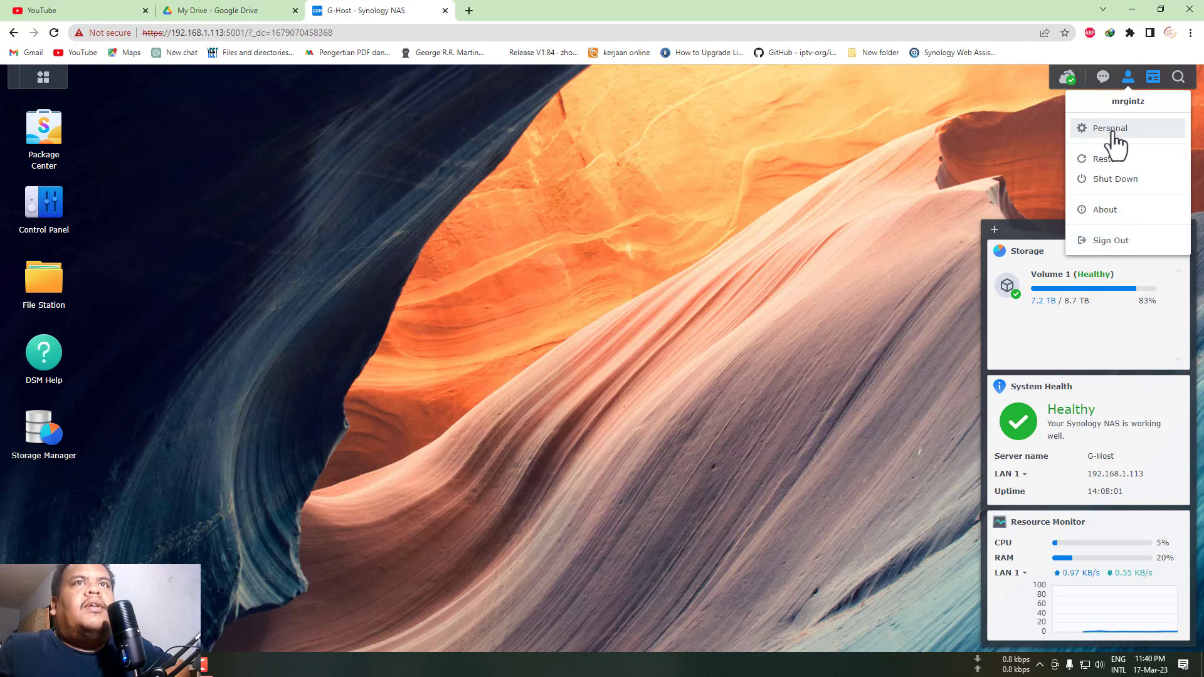
{"action": "left_click", "coordinate": [1154, 78]}
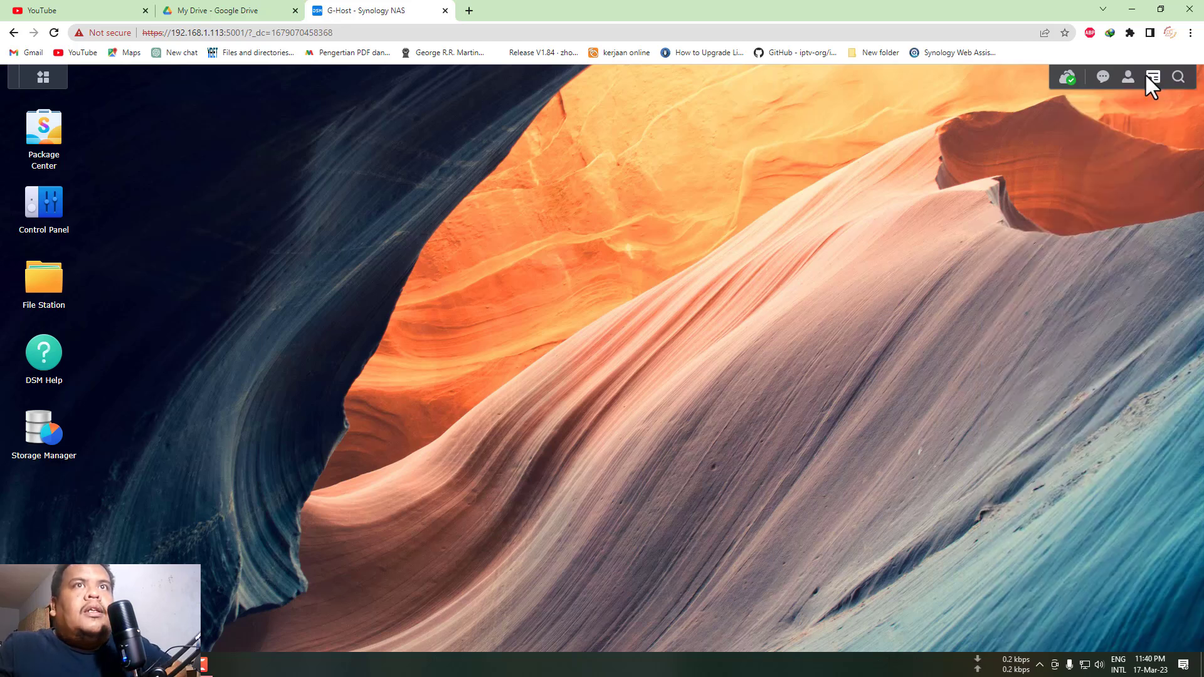
{"action": "left_click", "coordinate": [1152, 79]}
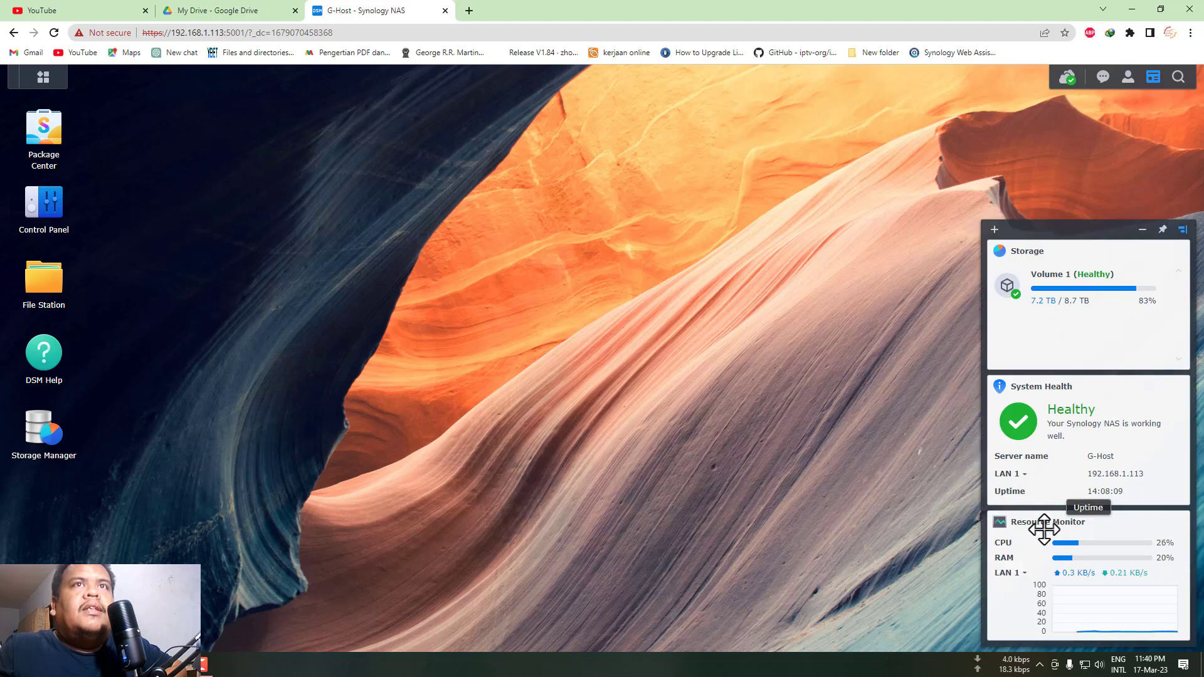
- Open and dismiss the system search, then show the Main Menu grid of installed apps
{"action": "left_click", "coordinate": [1179, 78]}
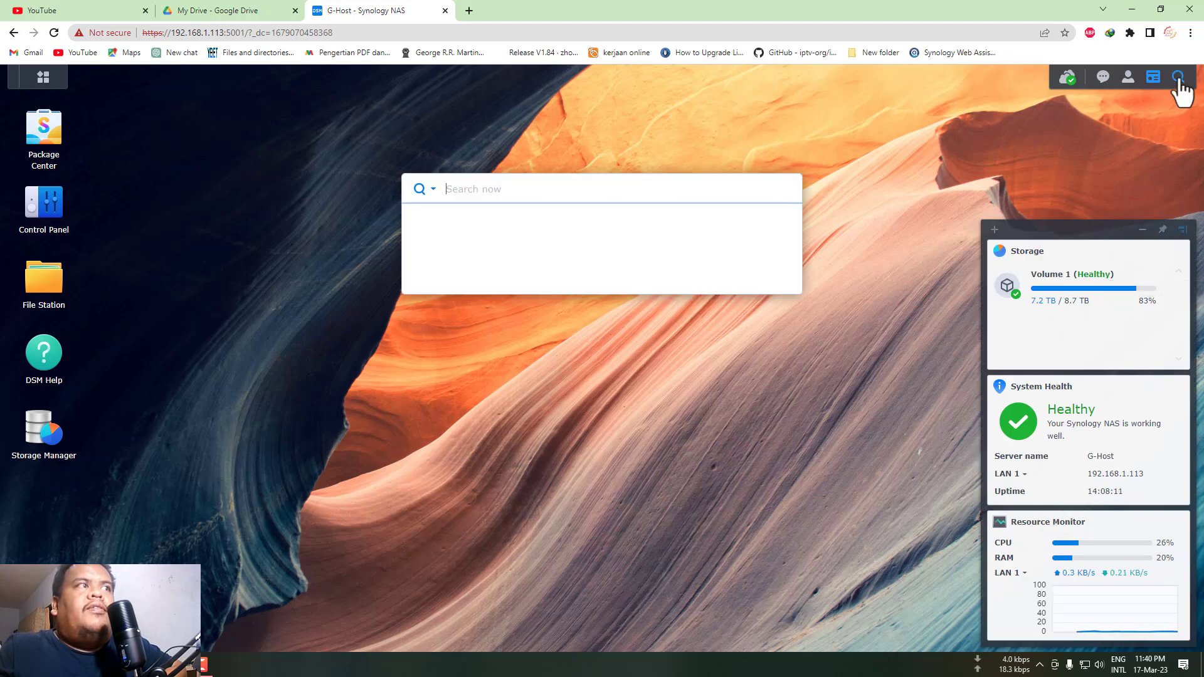
{"action": "left_click", "coordinate": [805, 346]}
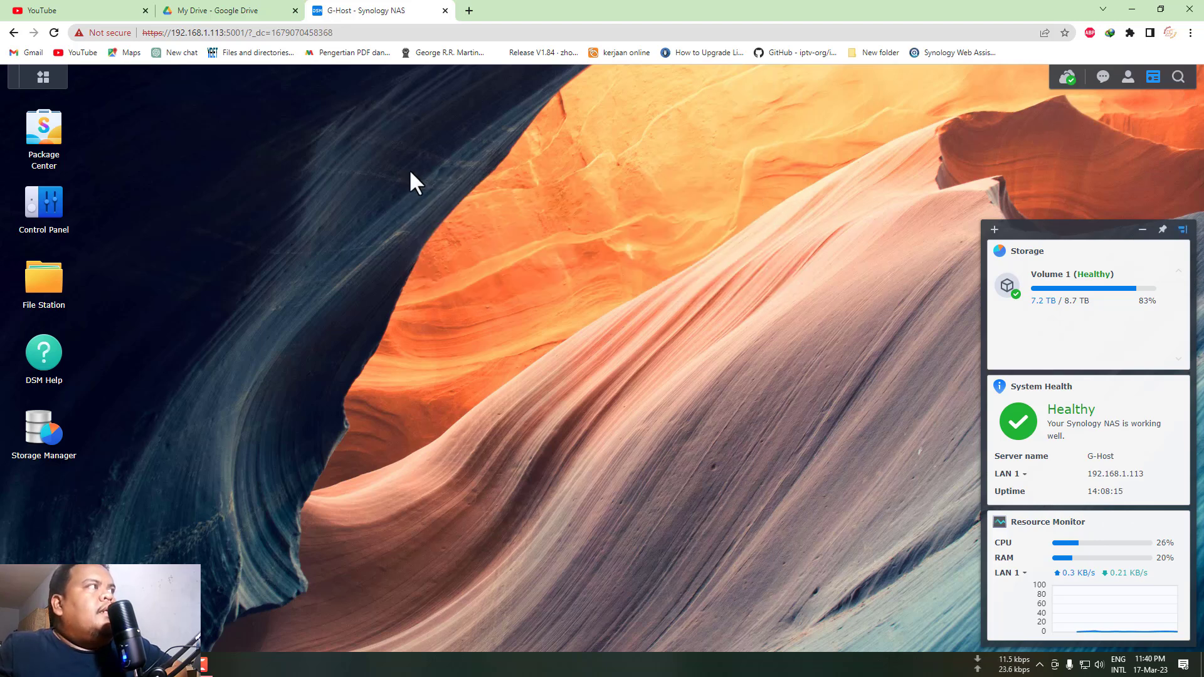
{"action": "left_click", "coordinate": [43, 79]}
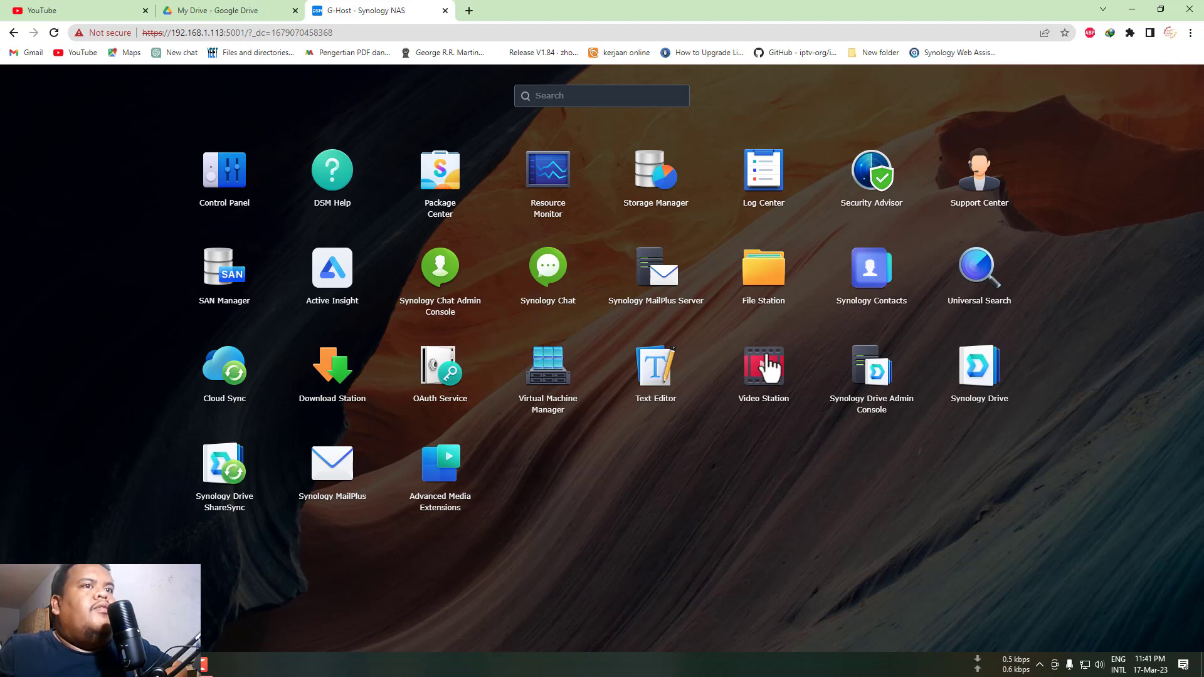
- Close the Main Menu app grid to return to the desktop with its health widgets
{"action": "left_click", "coordinate": [1021, 92]}
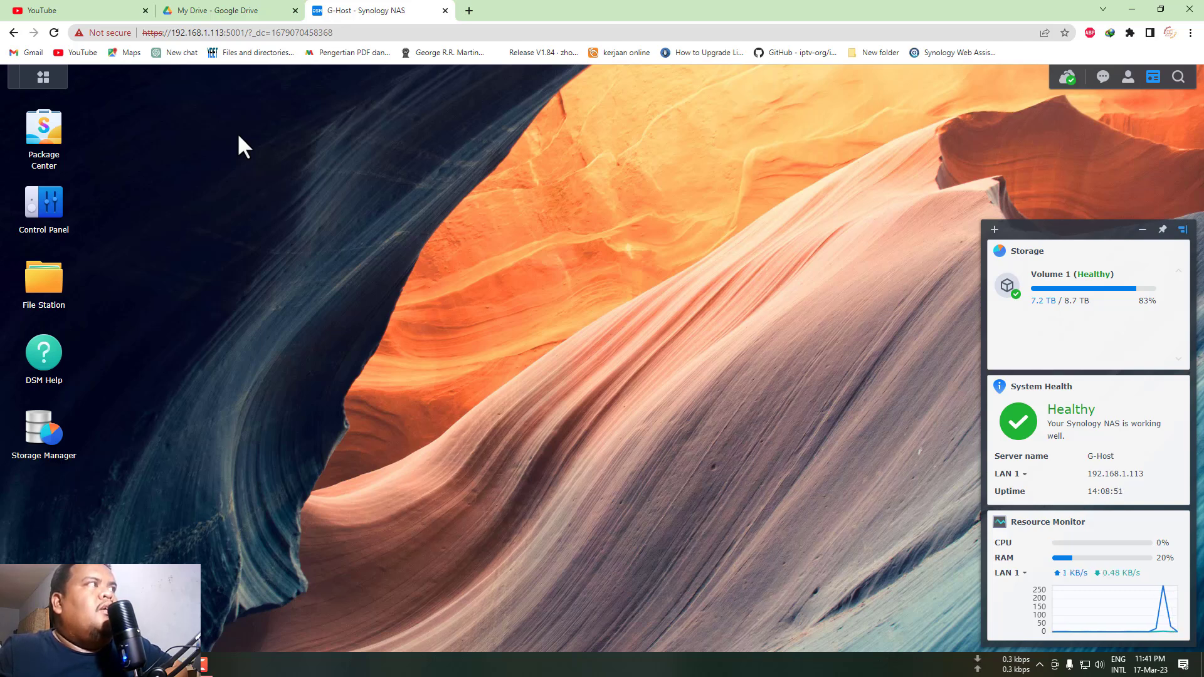
{"action": "left_click", "coordinate": [42, 131]}
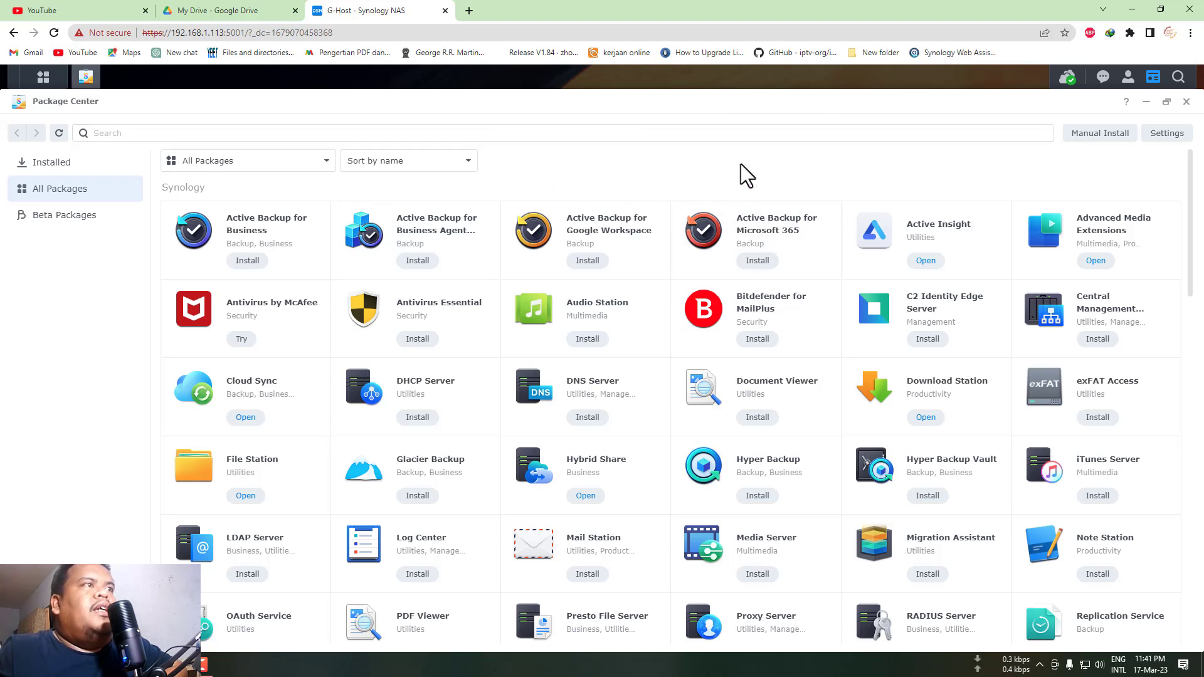
{"action": "left_click", "coordinate": [1186, 102]}
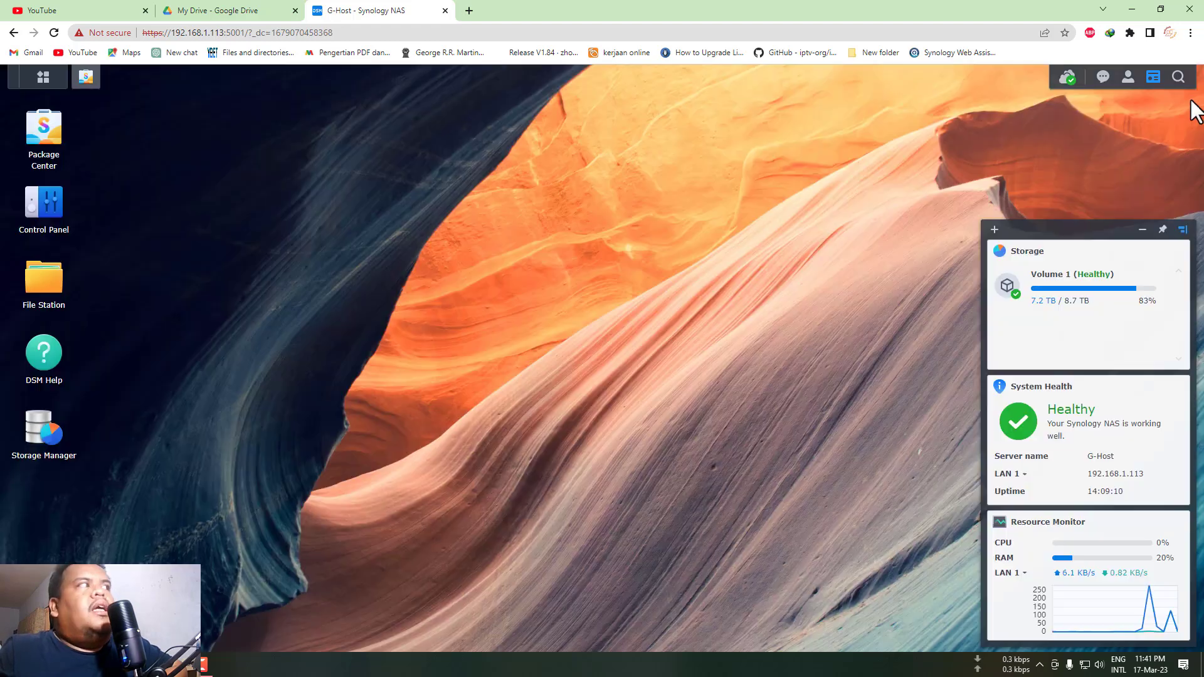
{"action": "left_click", "coordinate": [47, 210]}
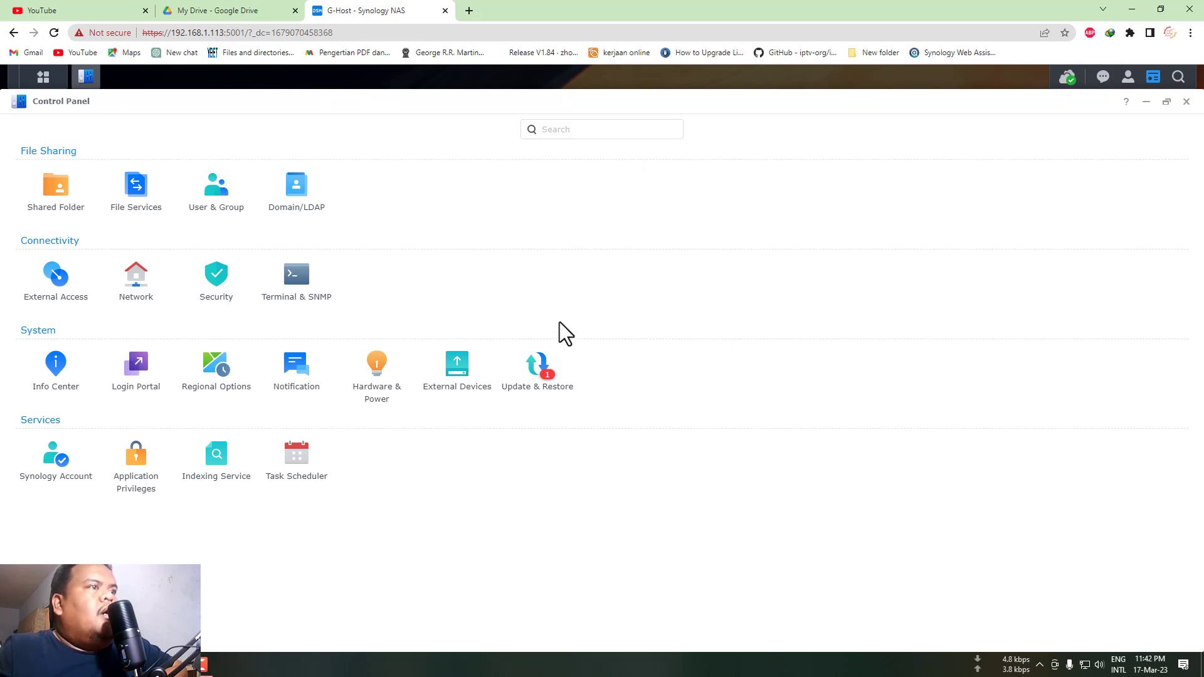
{"action": "left_click", "coordinate": [67, 202]}
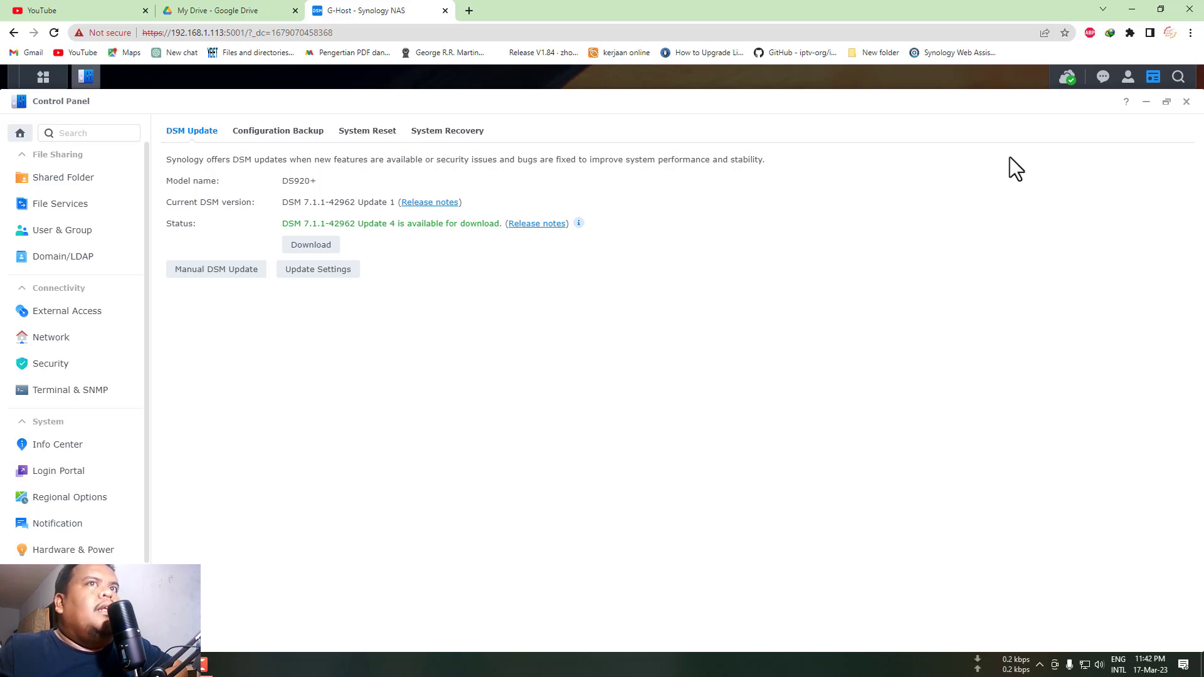
{"action": "left_click", "coordinate": [1186, 102]}
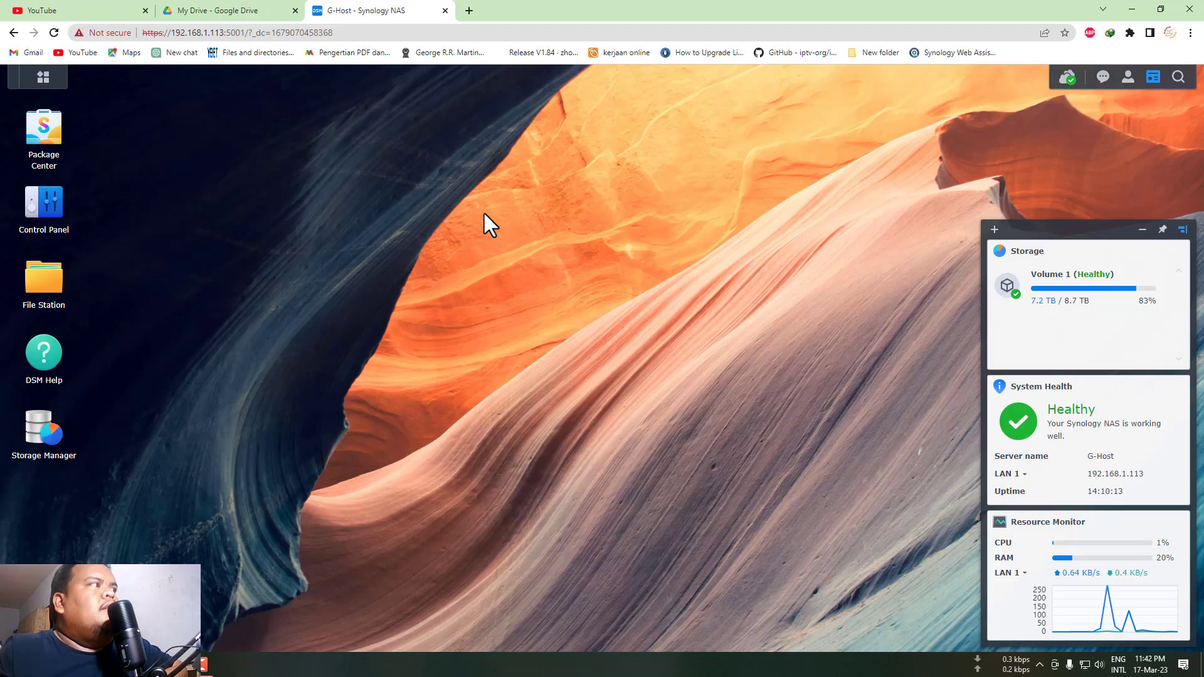
{"action": "left_click", "coordinate": [36, 283]}
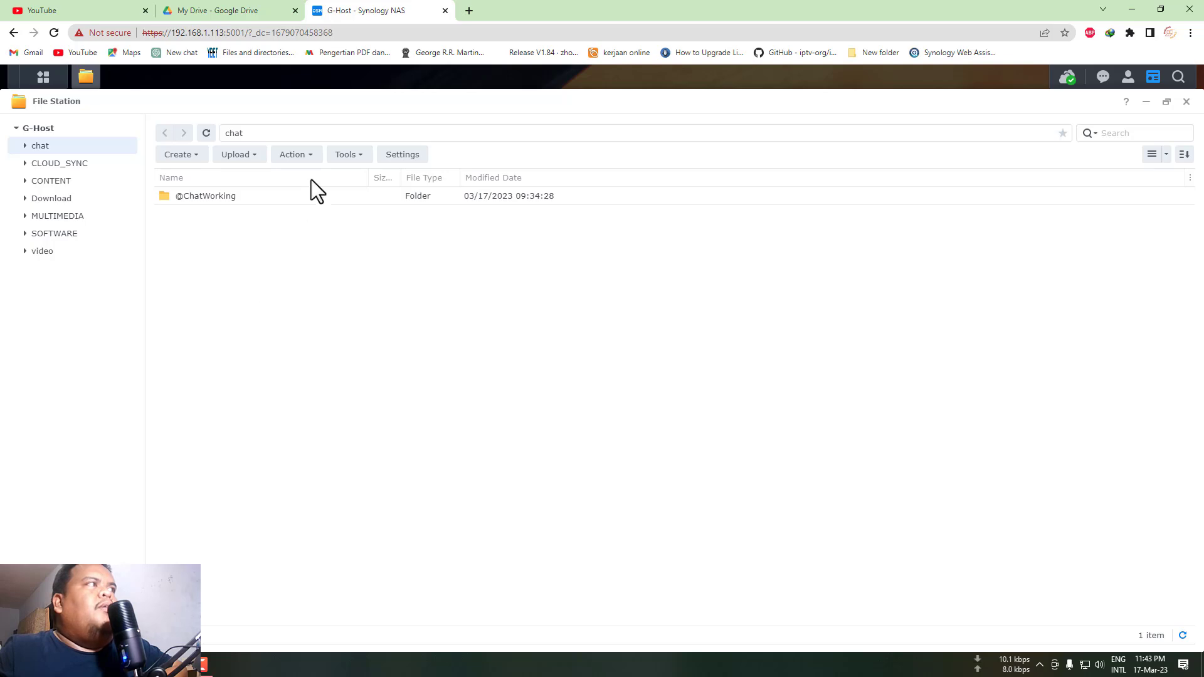
{"action": "left_click", "coordinate": [1185, 103]}
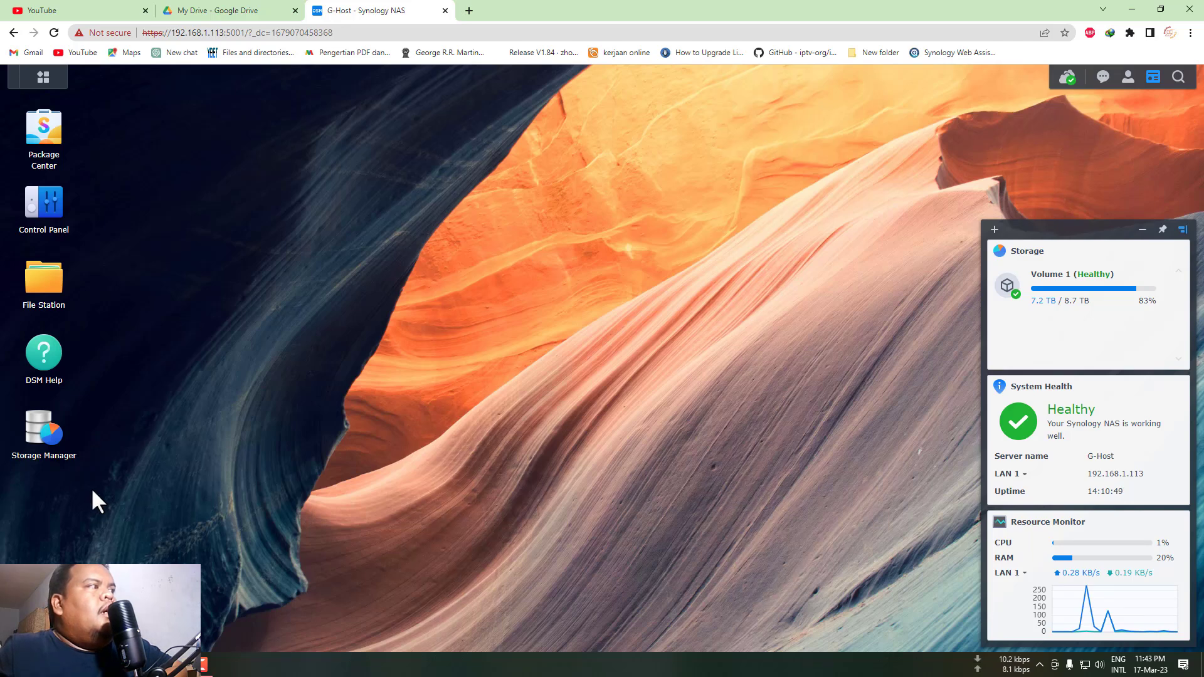
- Open and close DSM Help, then launch Storage Manager from its desktop icon
{"action": "left_click", "coordinate": [44, 357]}
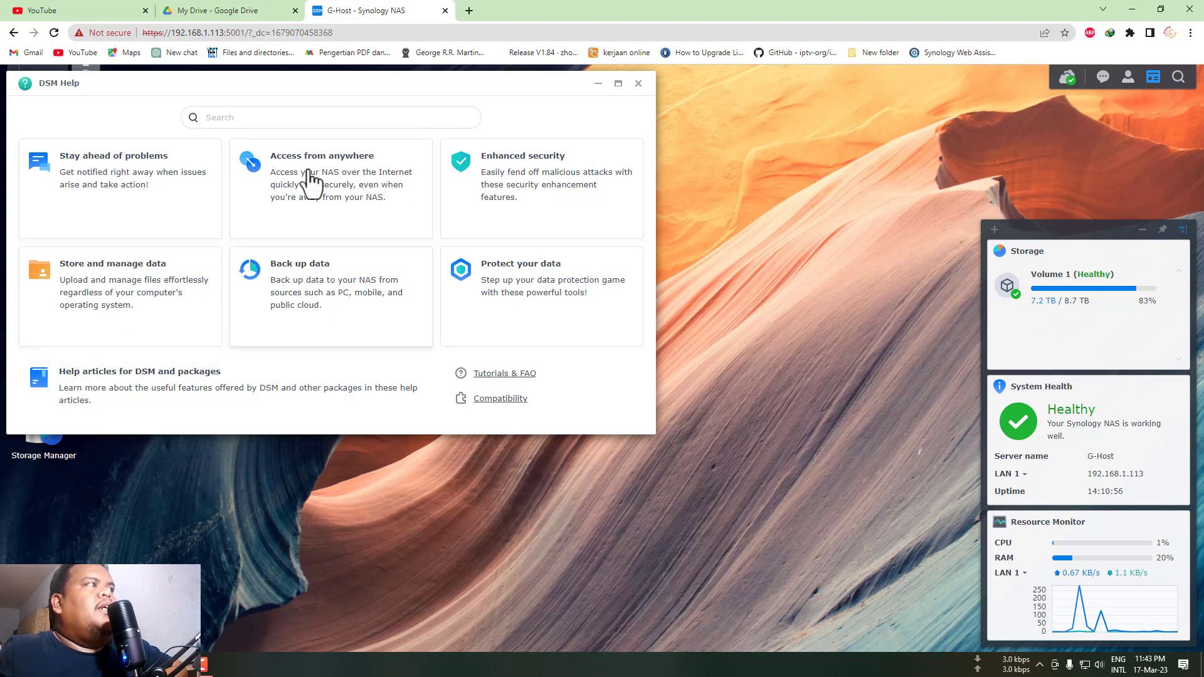
{"action": "left_click", "coordinate": [638, 84]}
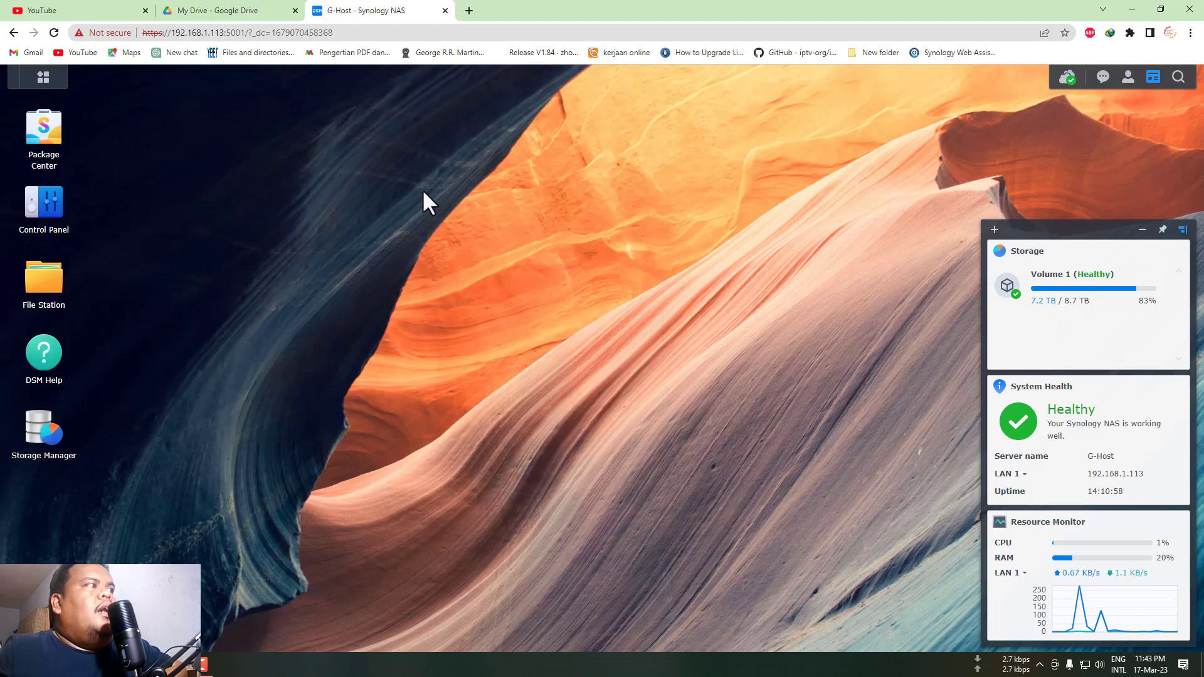
{"action": "left_click", "coordinate": [54, 436]}
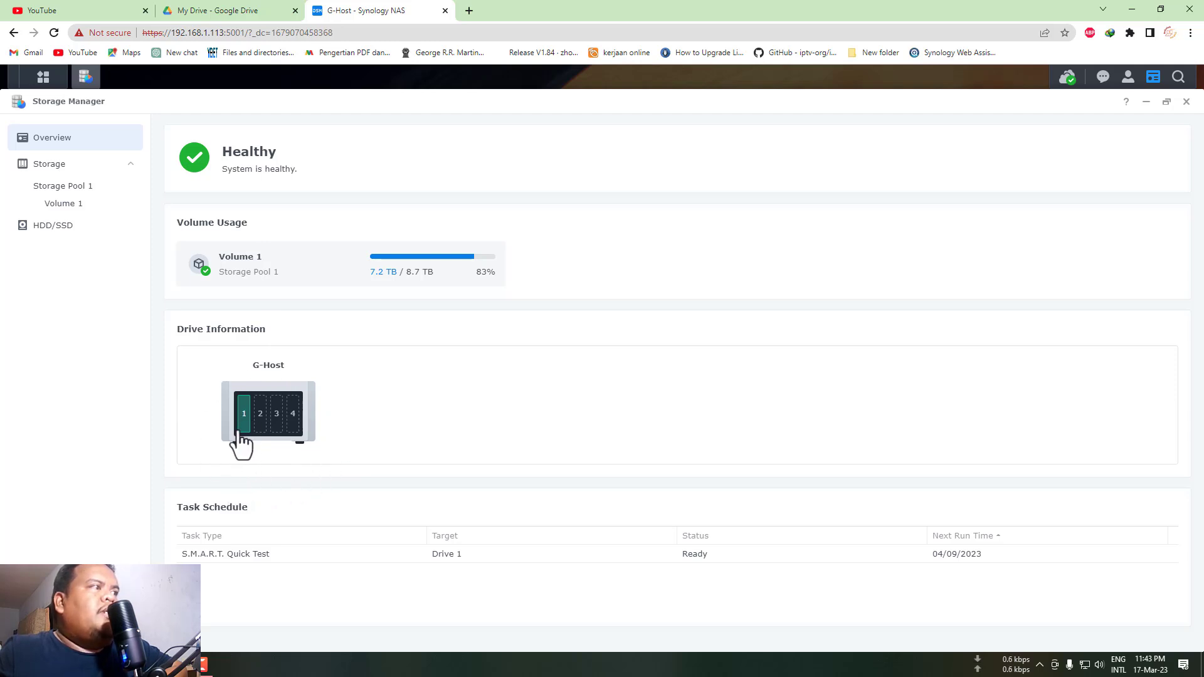
- Inspect drive slot 1 and Storage Pool 1's SHR RAID details, then close Storage Manager
{"action": "mouse_move", "coordinate": [249, 417]}
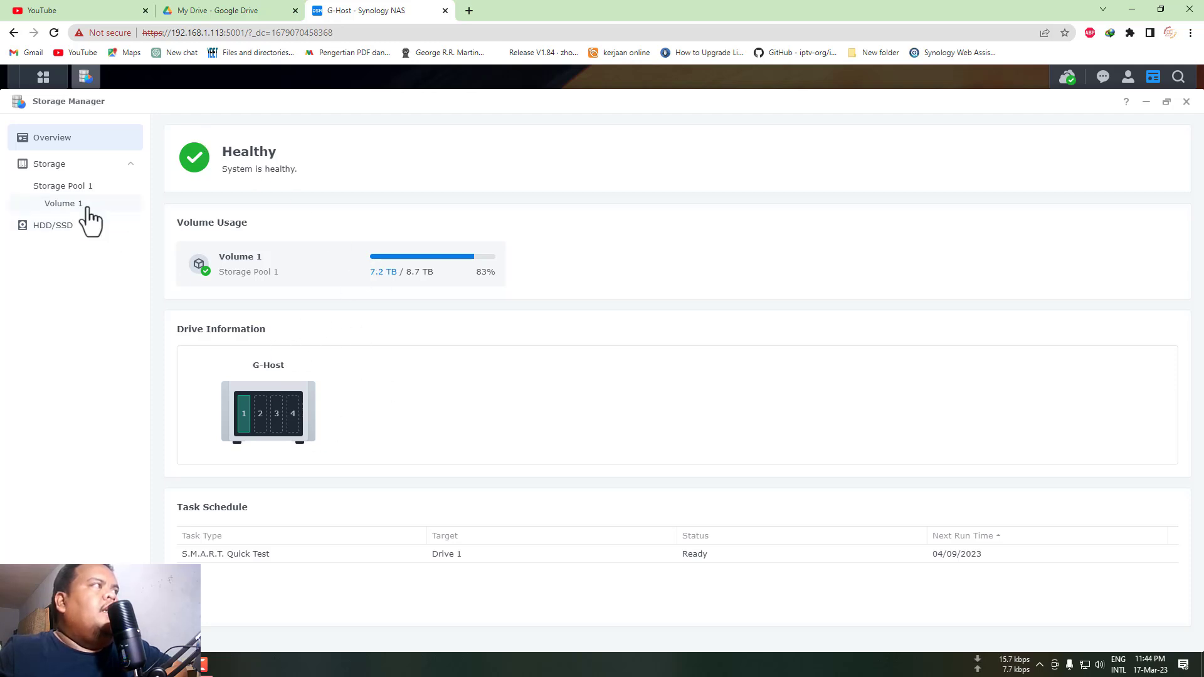
{"action": "left_click", "coordinate": [65, 187]}
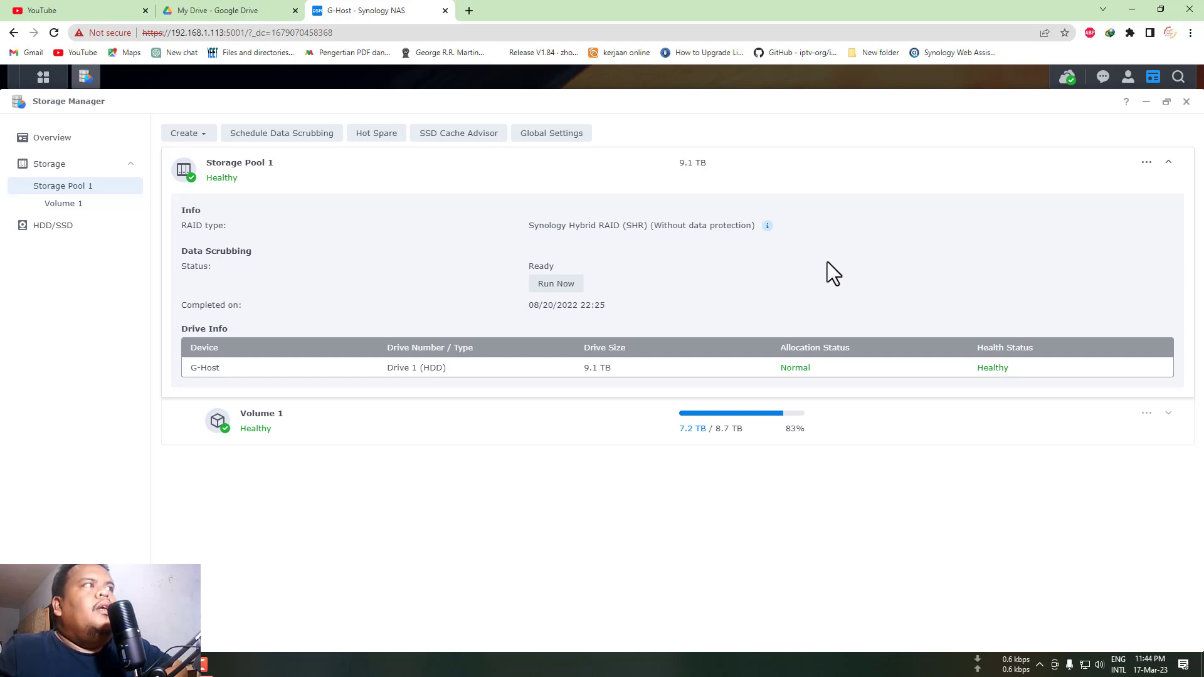
{"action": "left_click", "coordinate": [1187, 103]}
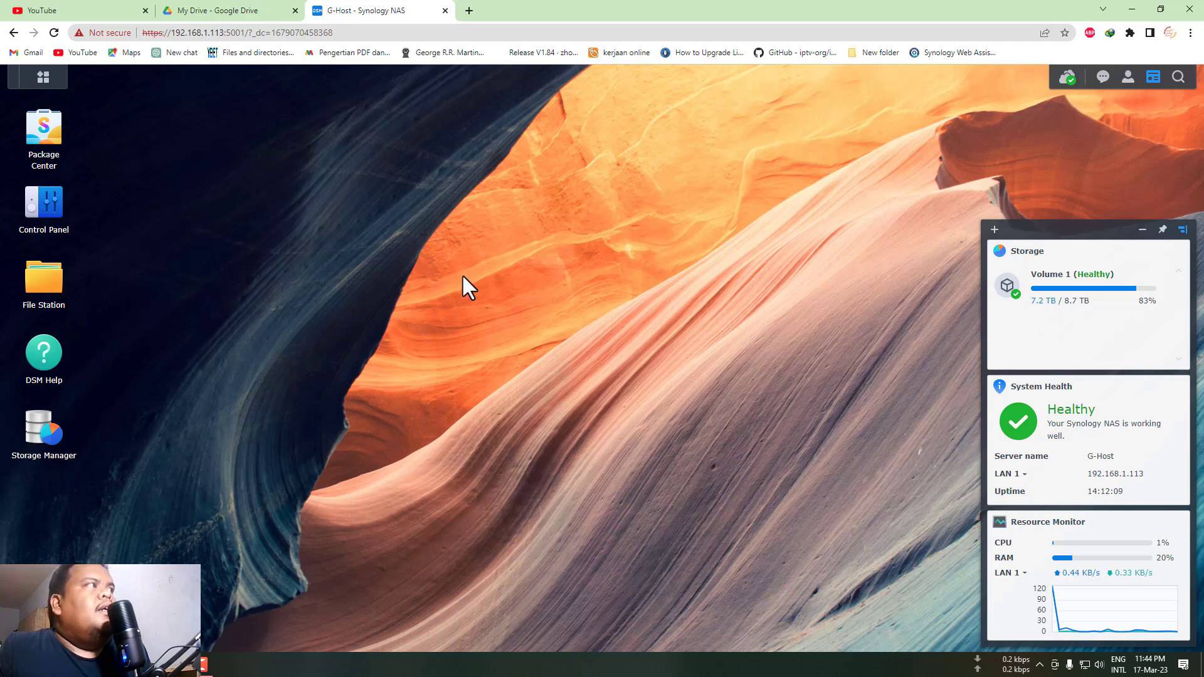
{"action": "left_click", "coordinate": [43, 126]}
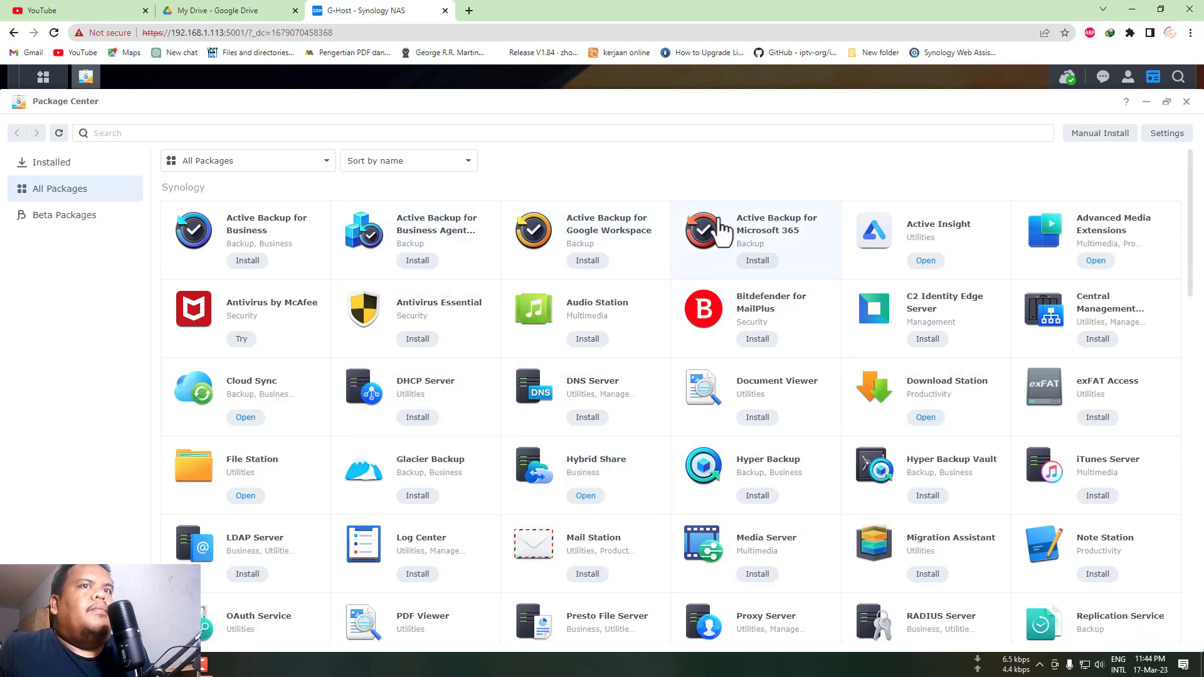
{"action": "left_click", "coordinate": [1186, 102]}
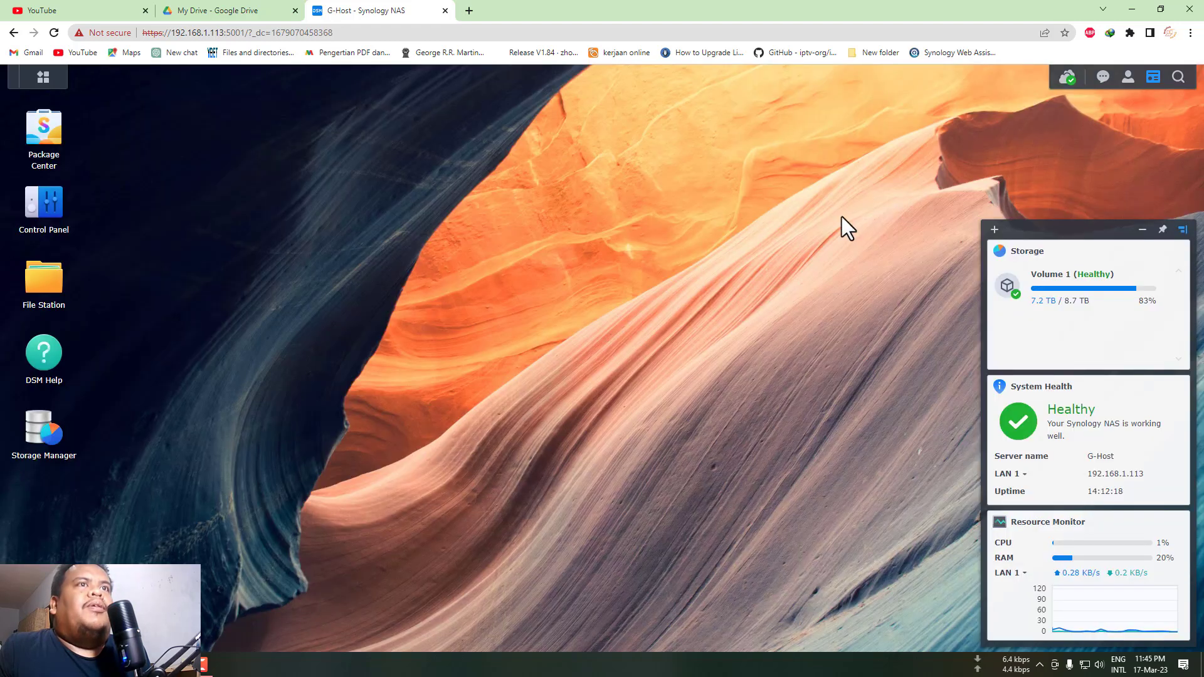